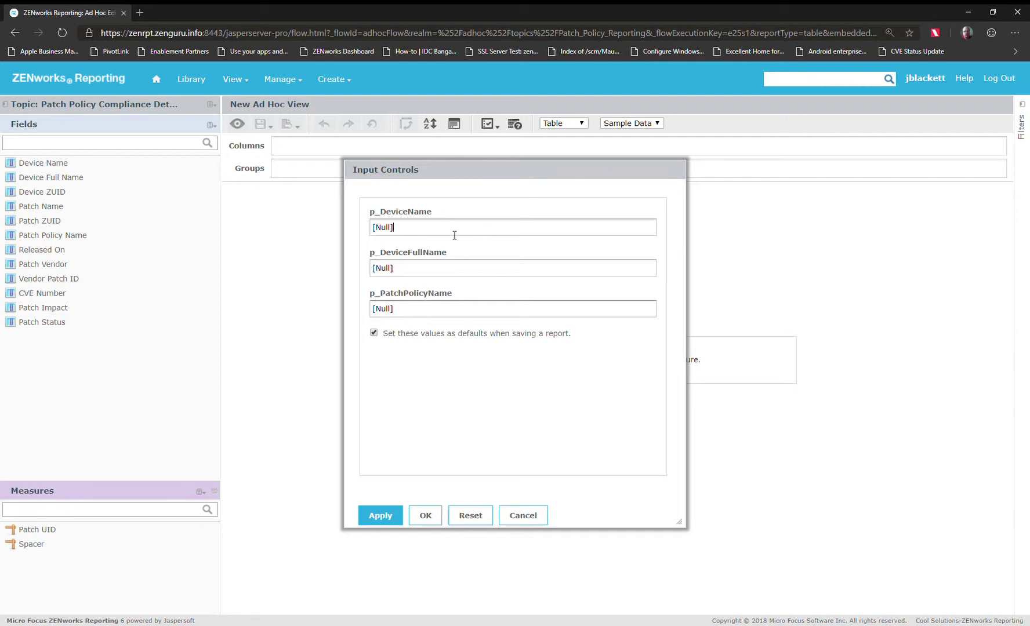
- Set the p_DeviceName, p_DeviceFullName and p_PatchPolicyName input controls to the wildcard % and accept them
left_click_drag(426, 229, 331, 221)
type("%")
key("Tab")
type("%")
key("Tab")
type("%")
left_click(425, 515)
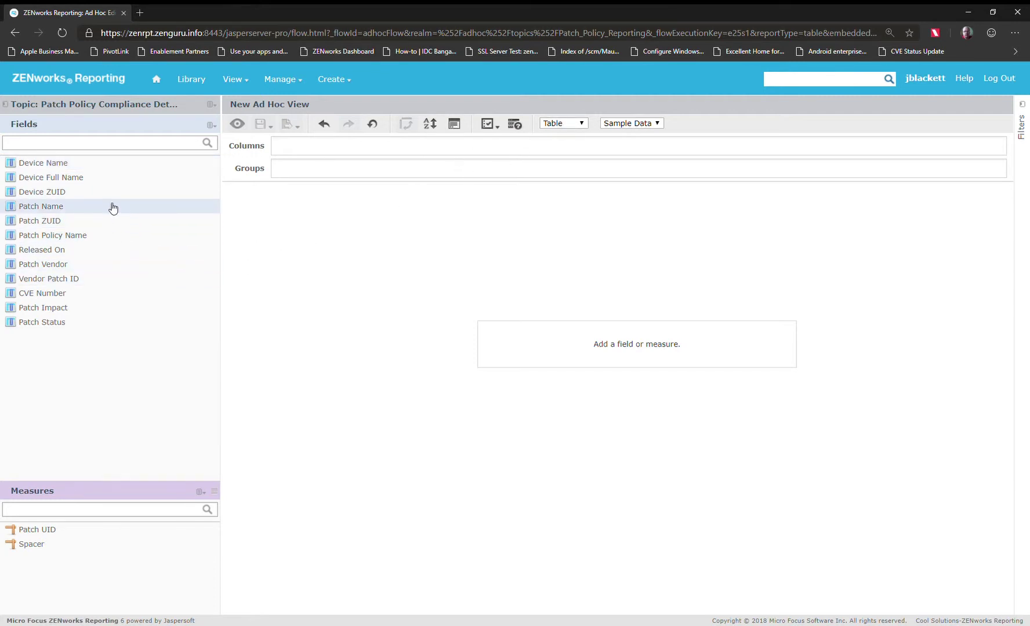
- Add the Device Name field to the table as a column and move it to the groups
right_click(95, 164)
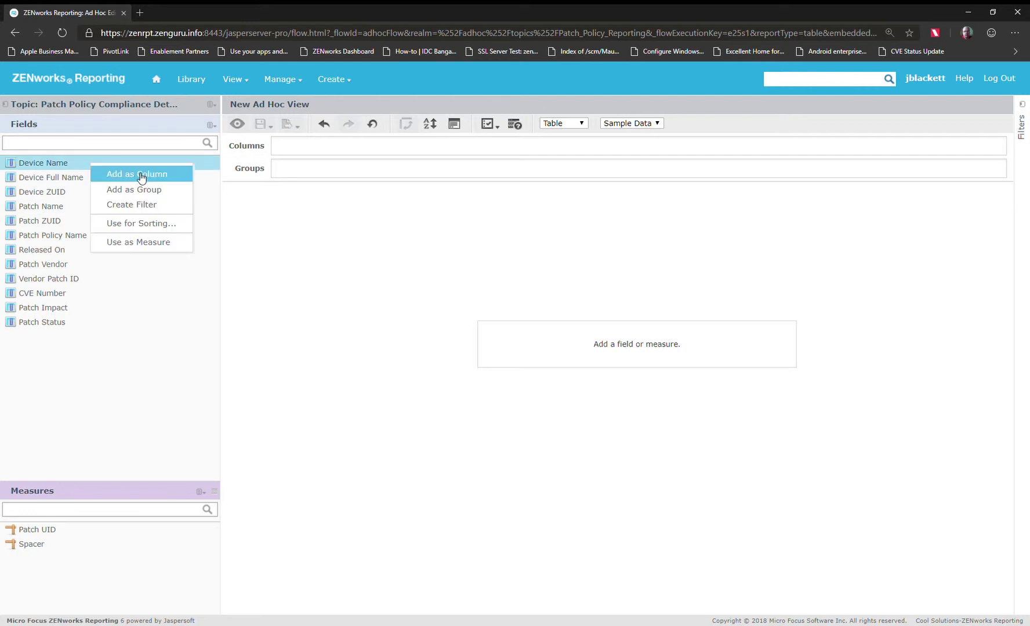
left_click(141, 175)
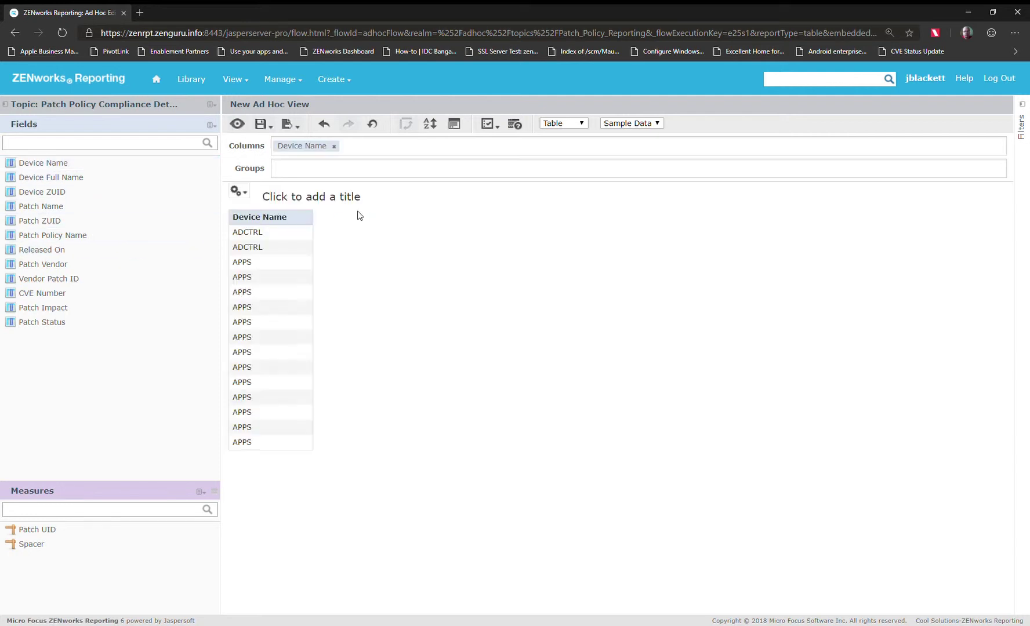
left_click_drag(308, 147, 313, 174)
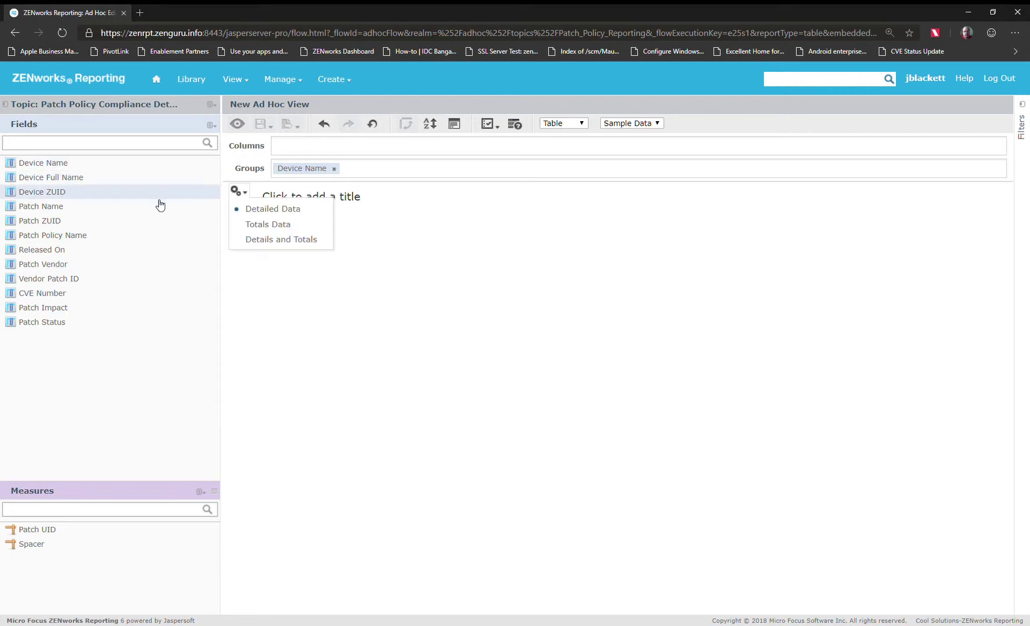
- Add Patch Name, Patch Vendor, Patch Impact and Patch Status as table columns in that order
left_click_drag(75, 207, 307, 152)
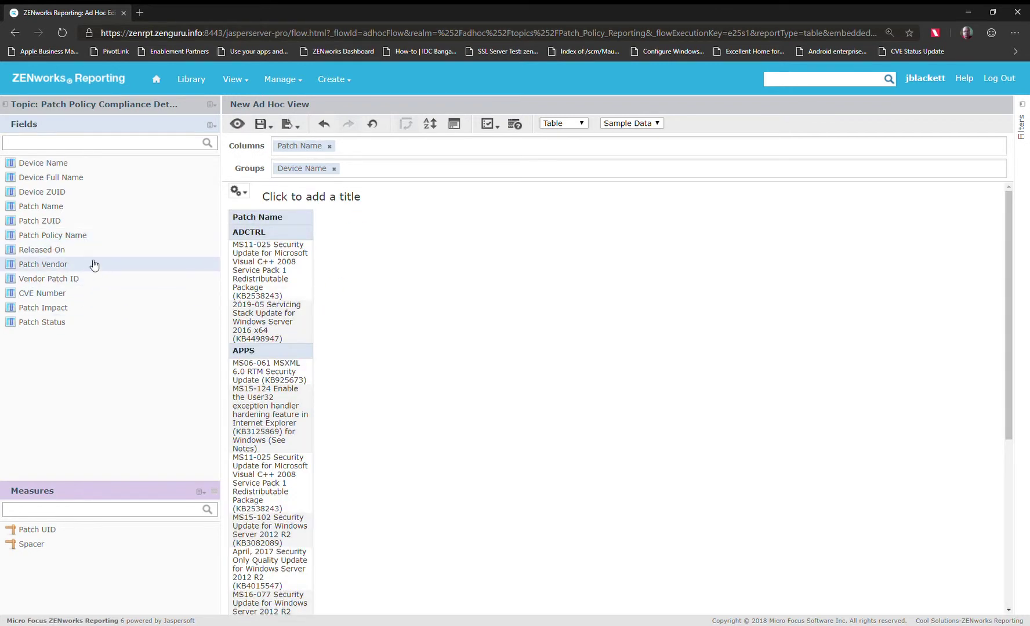
left_click_drag(65, 267, 351, 149)
left_click_drag(88, 316, 429, 153)
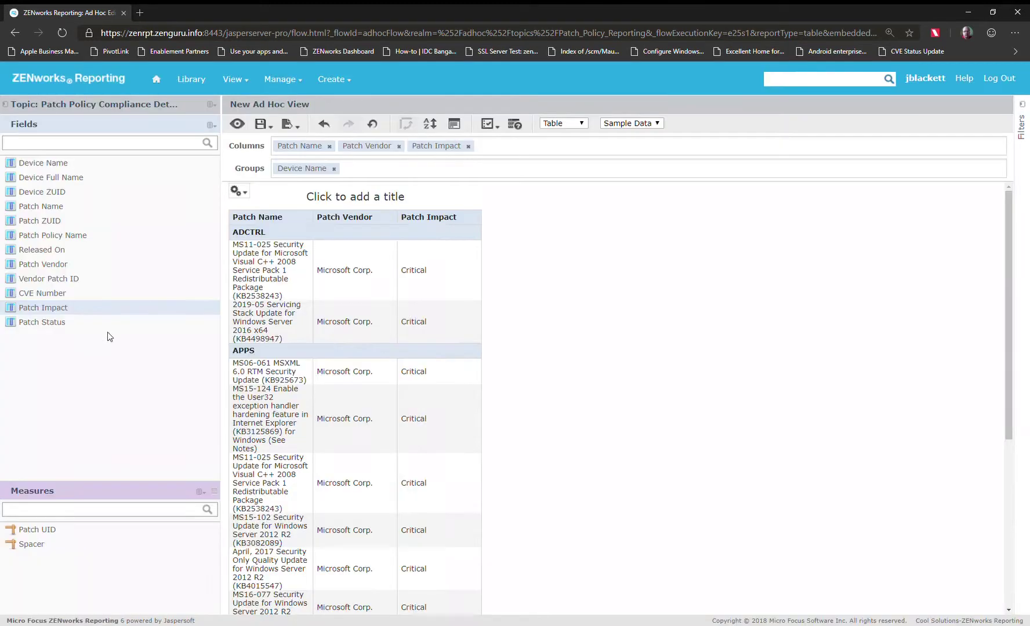
left_click_drag(77, 322, 544, 149)
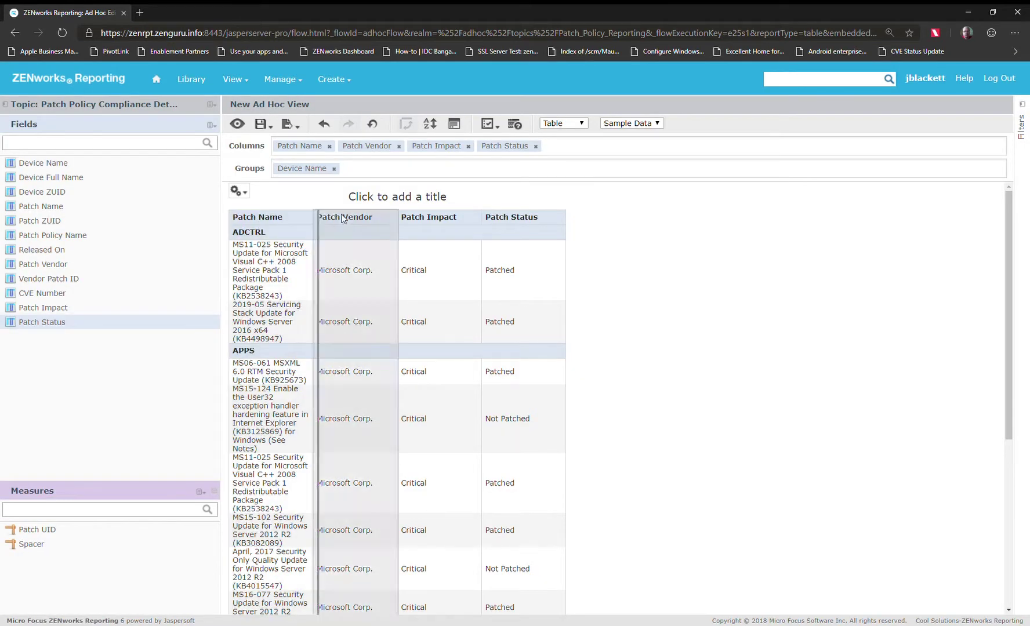
- Widen the Patch Name column so that most patch names fit on one or two lines
left_click(397, 197)
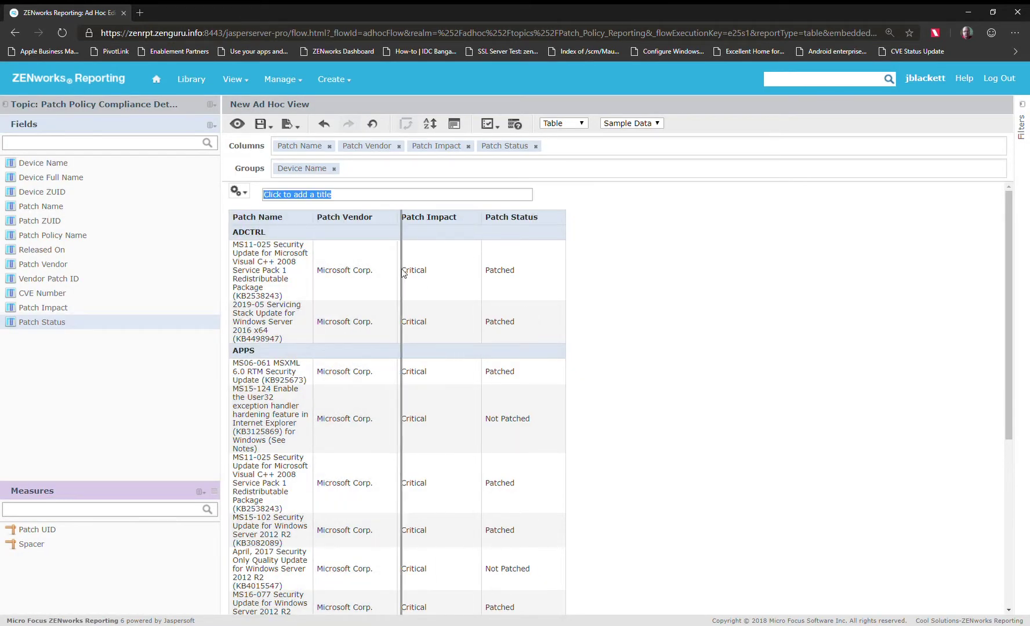
left_click_drag(404, 273, 402, 272)
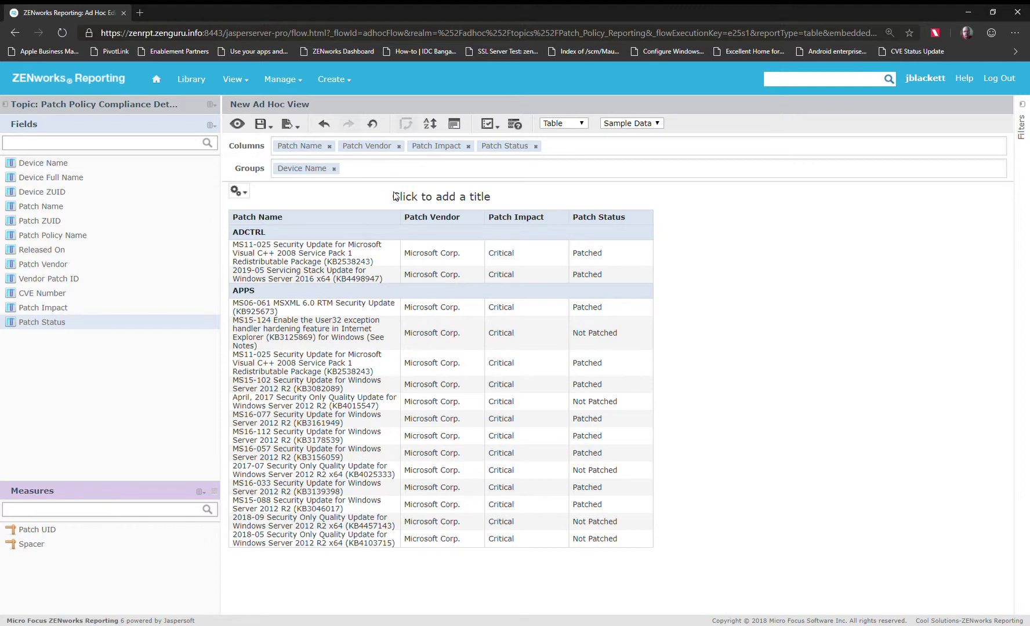
left_click_drag(405, 217, 508, 218)
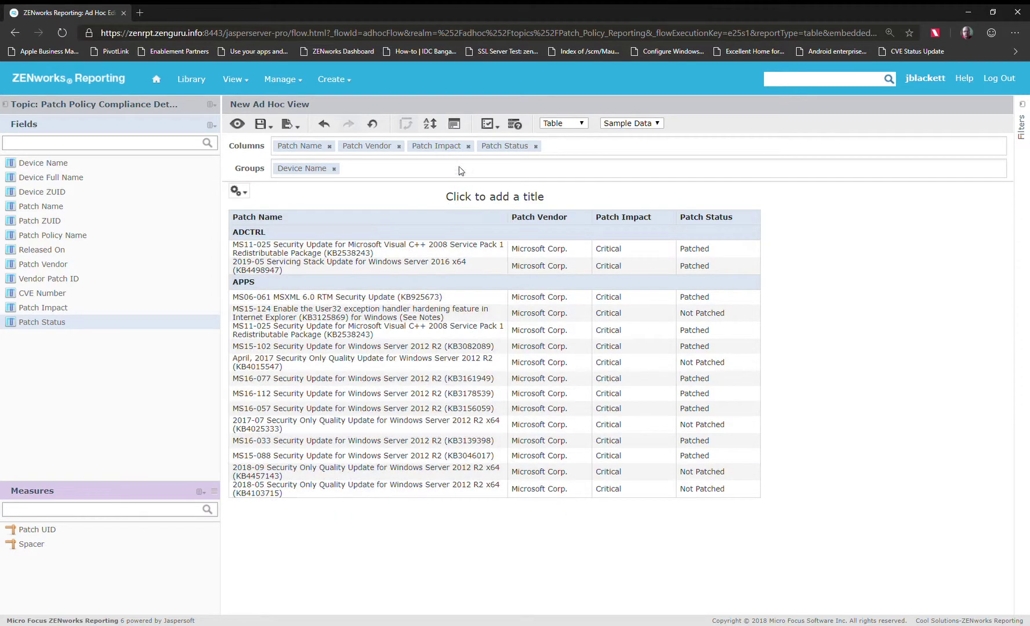
- Set the p_PatchPolicyName input control to MS Patches and apply it to the view
left_click(455, 125)
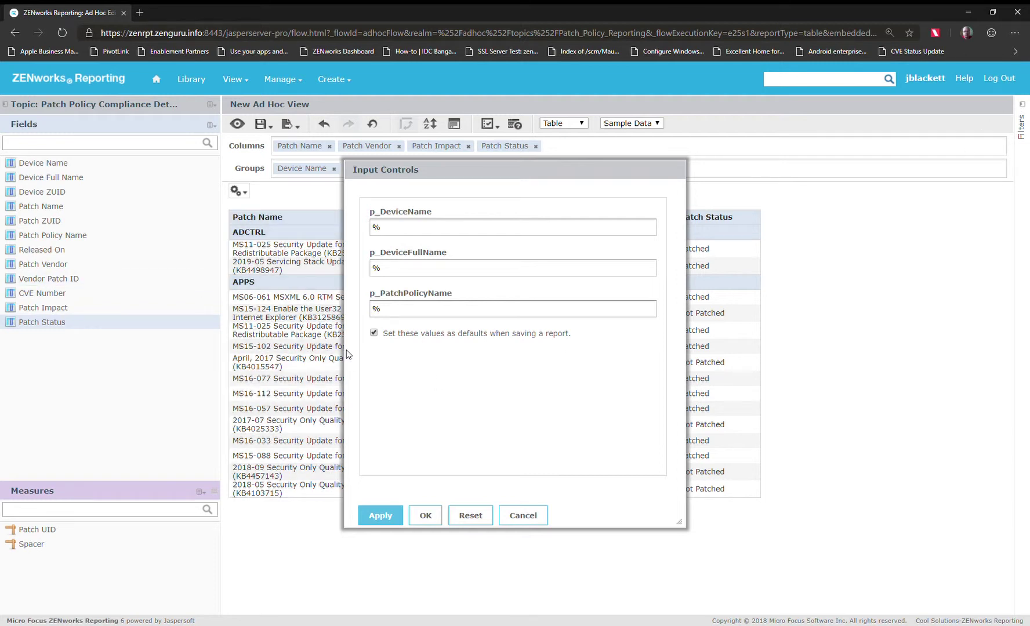
left_click_drag(396, 309, 349, 312)
type("MS Patches")
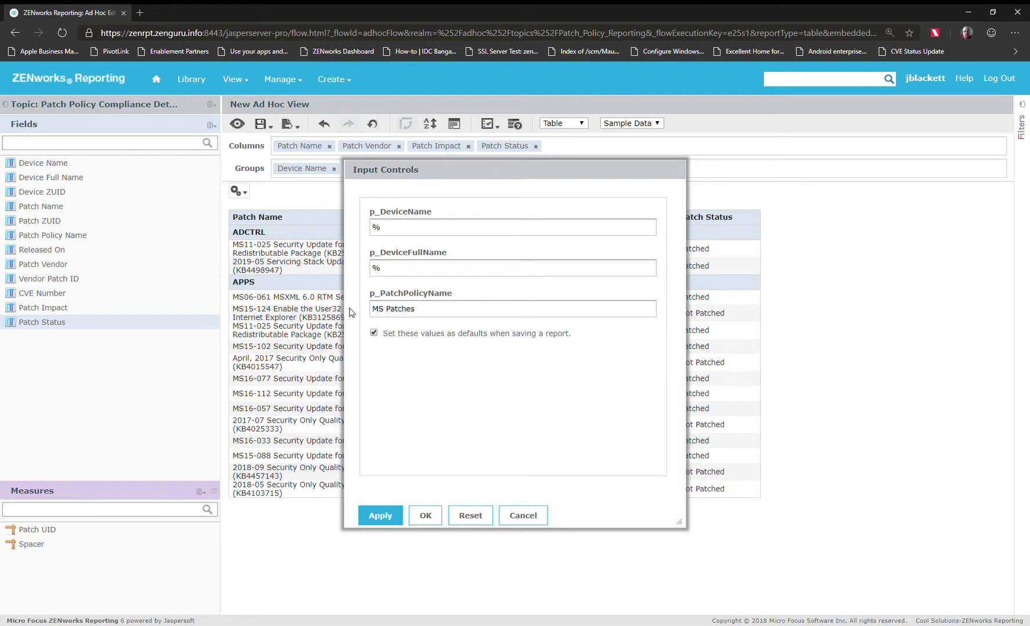
left_click(425, 515)
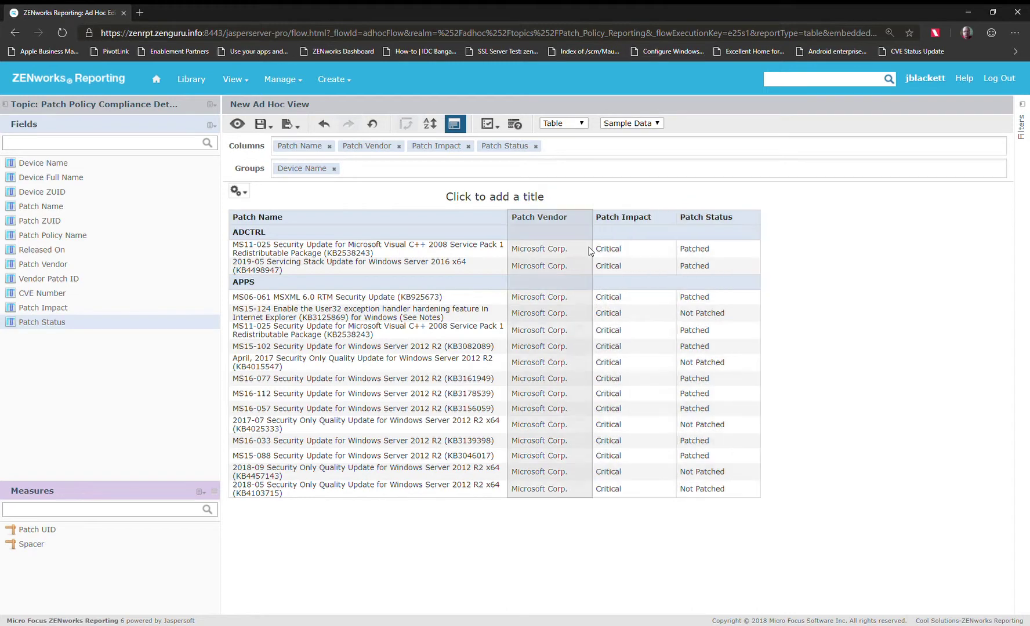
- Title the ad hoc view "Patch Policy Details"
left_click(510, 197)
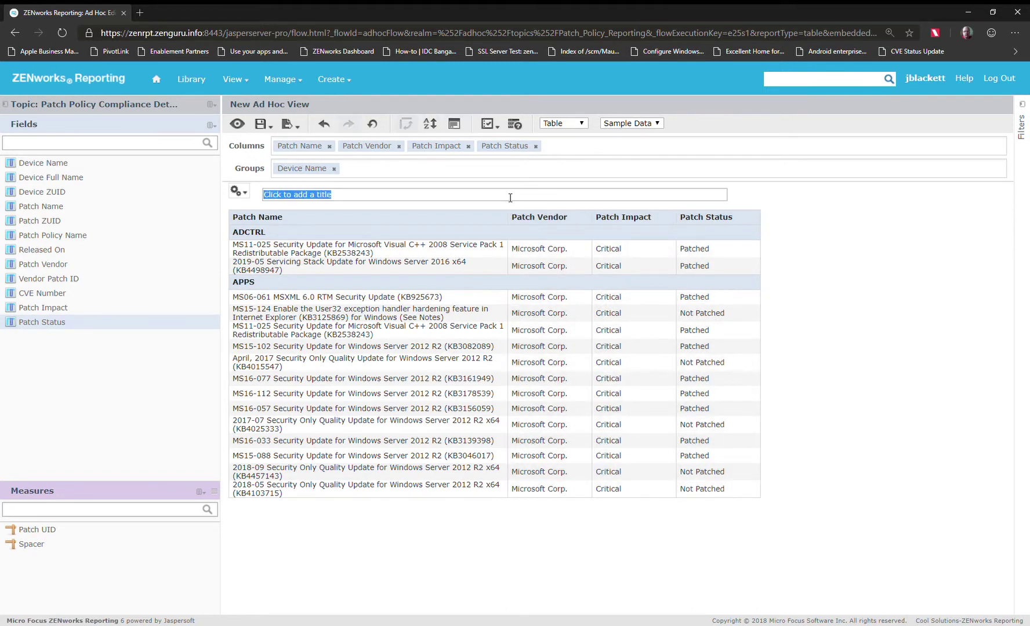
type("Patch Details")
key("ctrl+Left")
type("Policy")
left_click(862, 318)
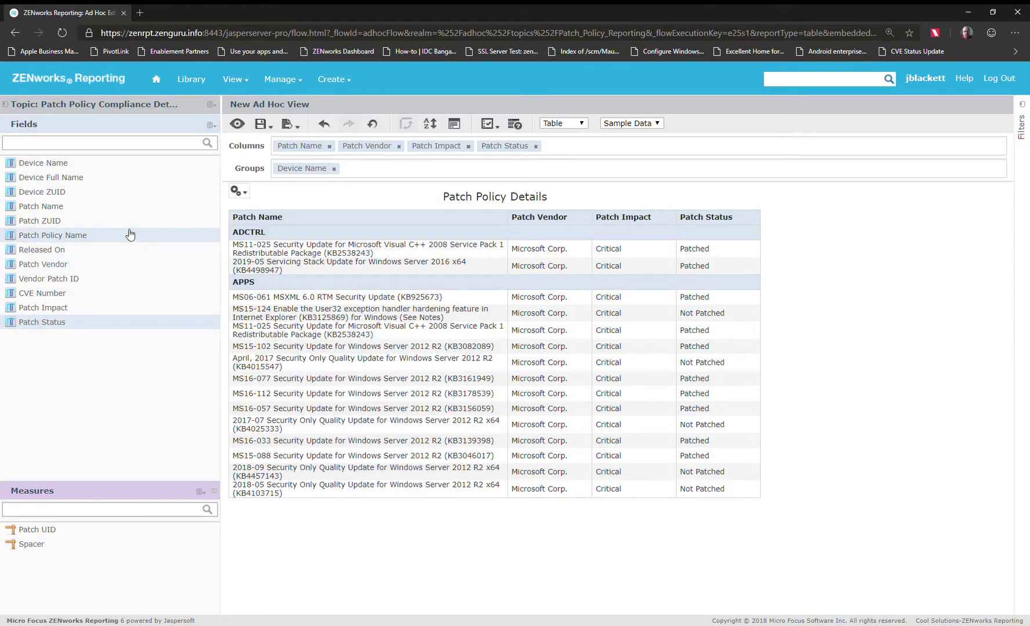
- Add Patch Policy Name as a column and place it directly after Patch Name
left_click_drag(62, 242, 242, 243)
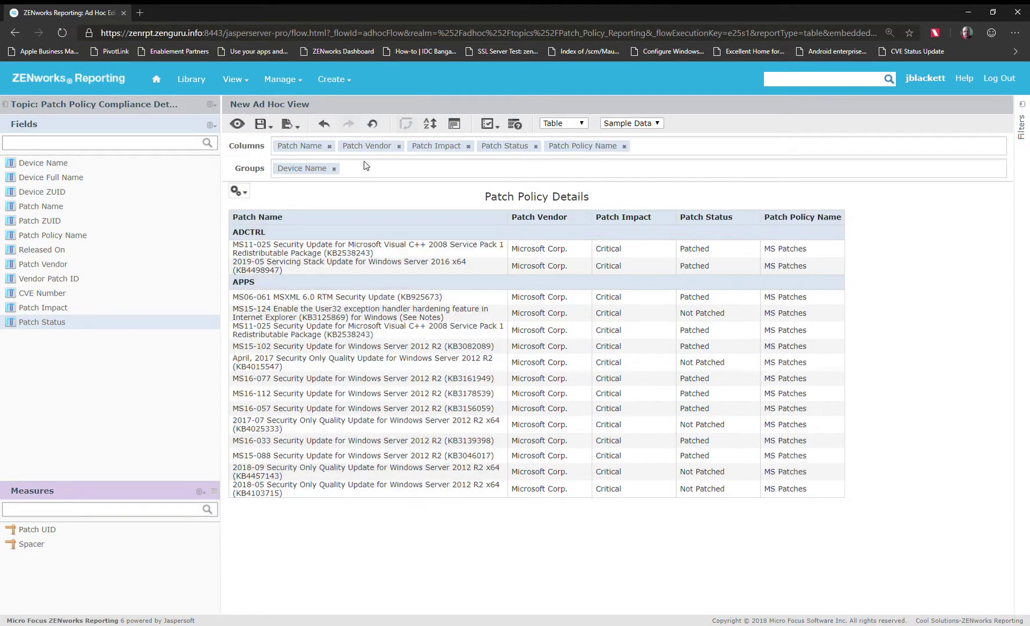
left_click_drag(606, 146, 354, 147)
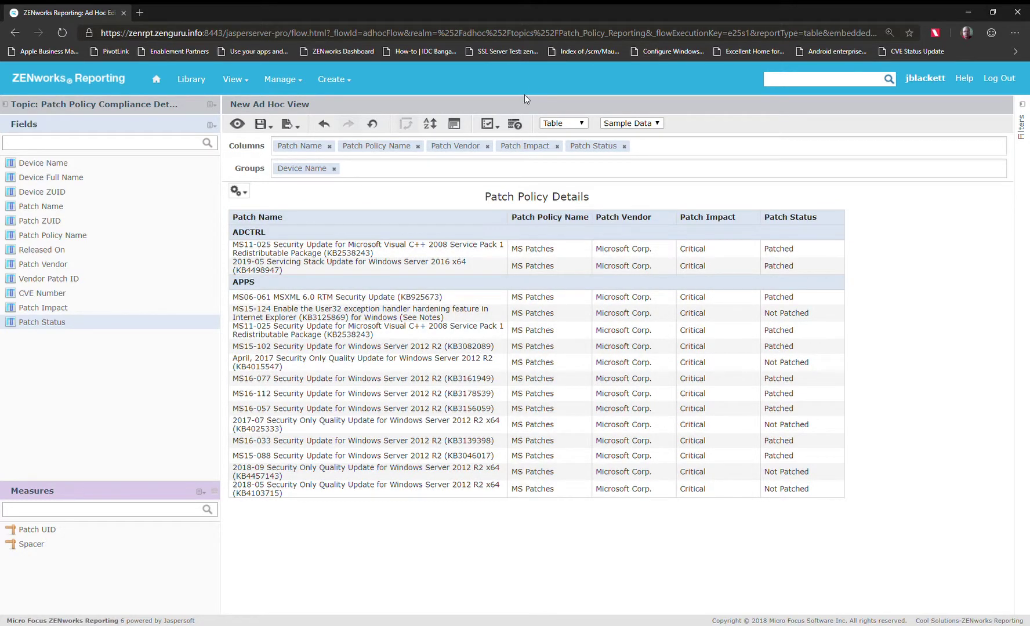
- Change the p_PatchPolicyName input control to %Java% and apply it to the view
left_click(457, 125)
left_click_drag(441, 313, 357, 299)
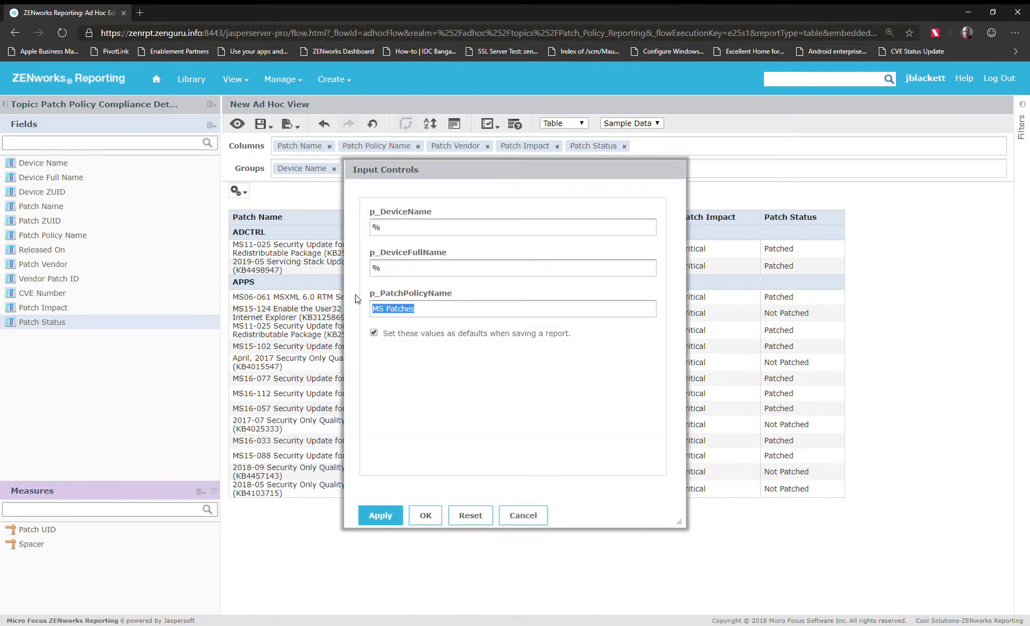
type("%Java%")
left_click(425, 516)
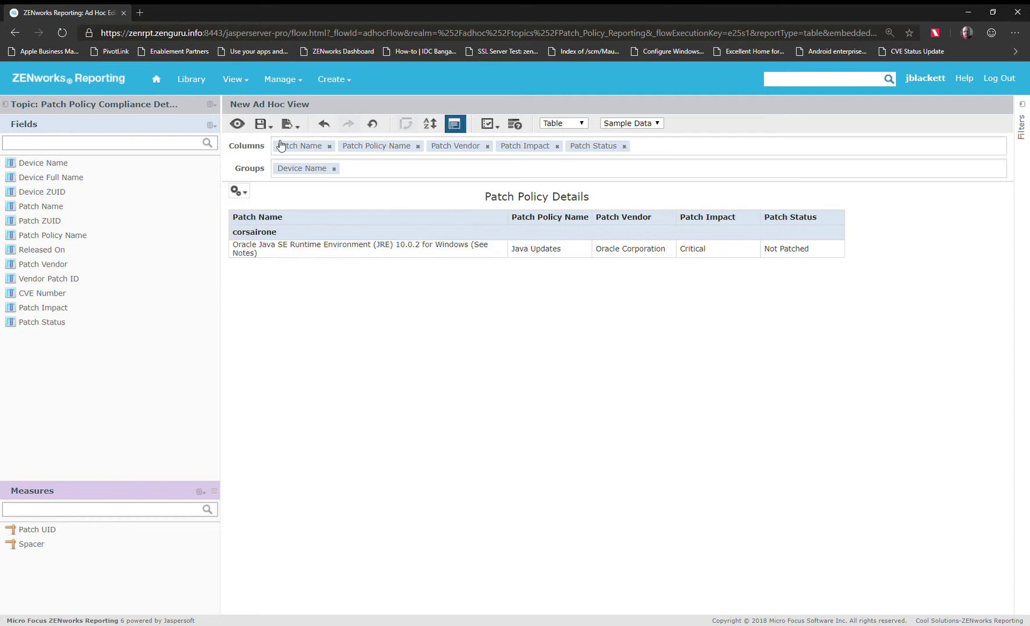
- Clear the value of the p_PatchPolicyName input control and accept the change
left_click(264, 123)
left_click(455, 124)
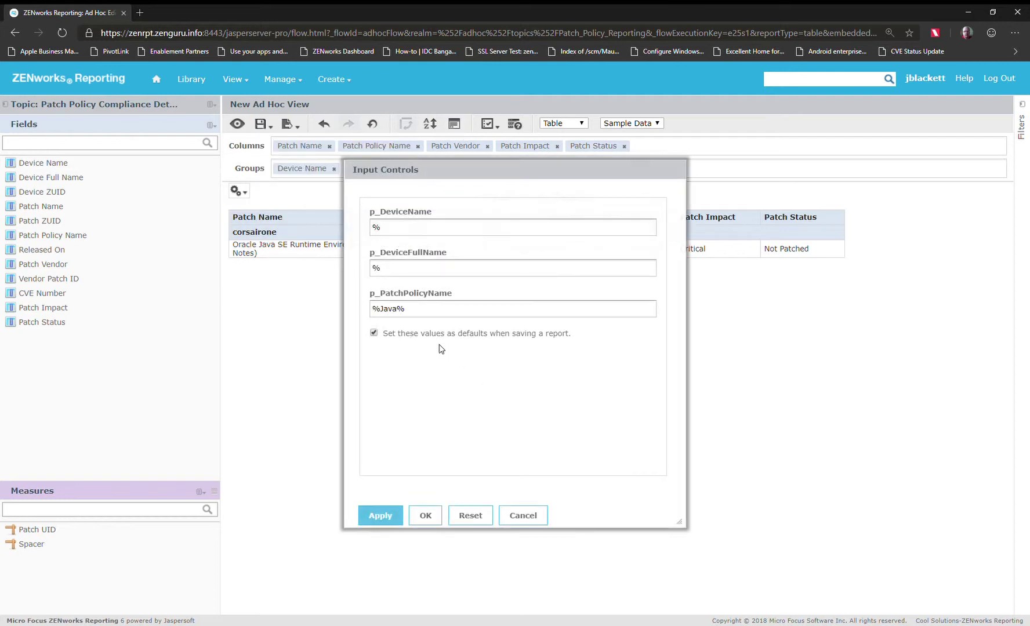
triple_click(426, 312)
key("BackSpace")
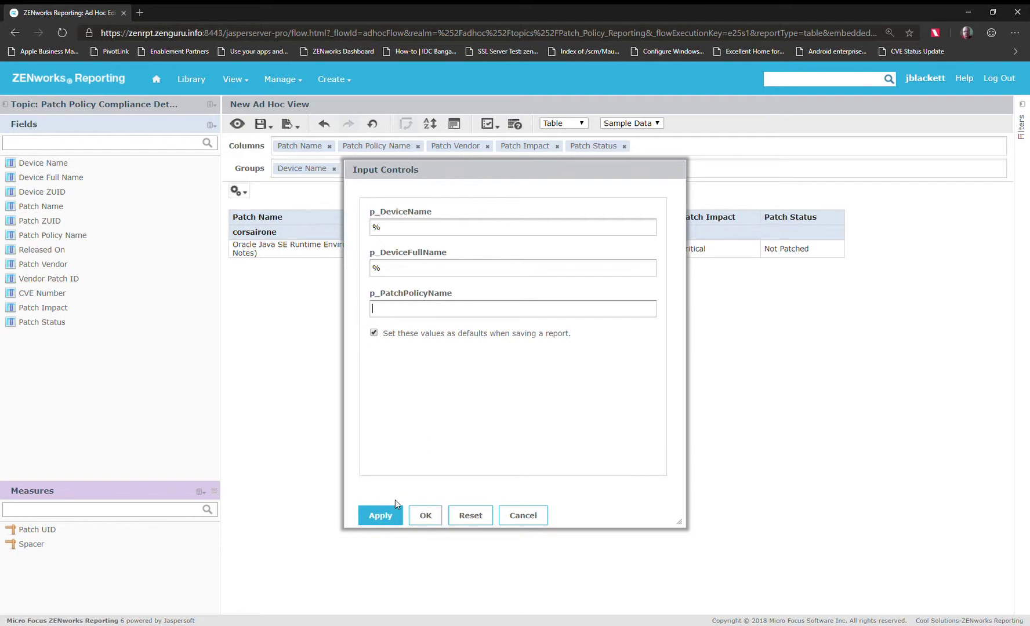
left_click(425, 516)
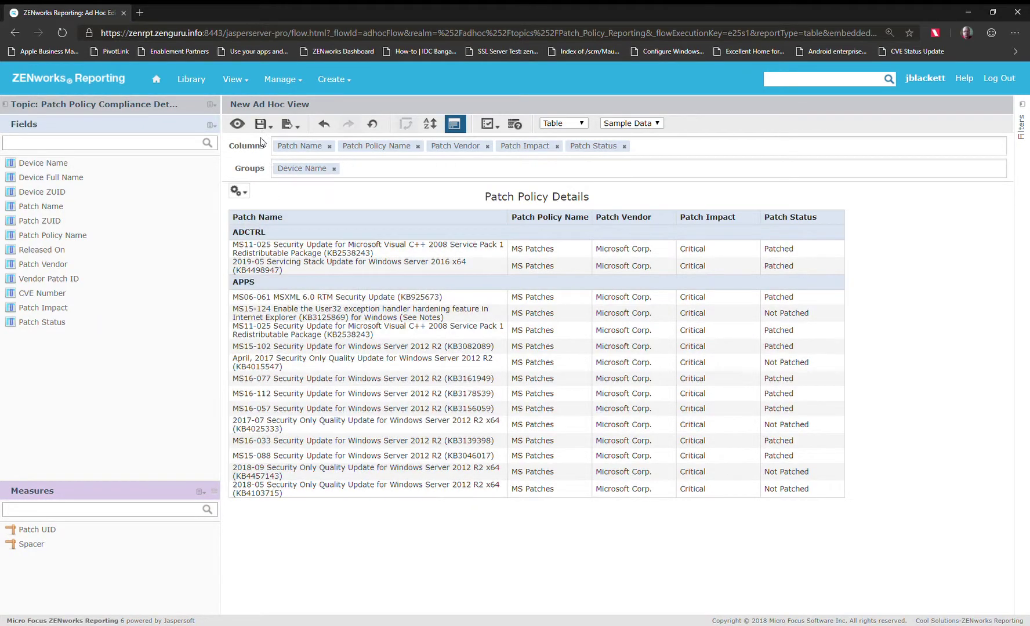
- Start saving the ad hoc view and choose the folder Organization > Reports > ZENguru Reports > Patch Policy Compliance as its location
left_click(264, 126)
left_click(278, 157)
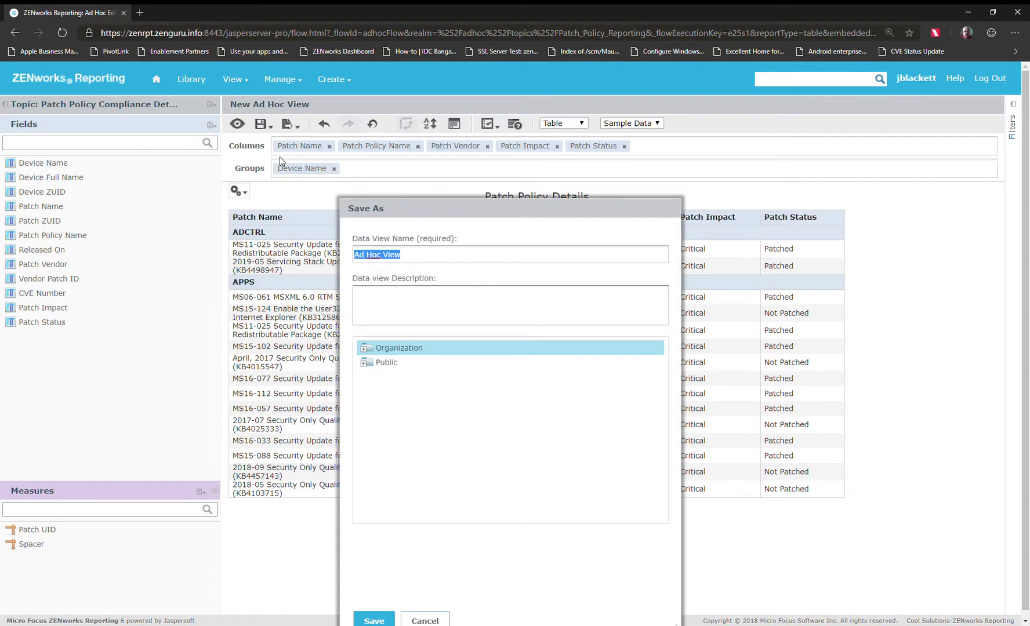
left_click(363, 347)
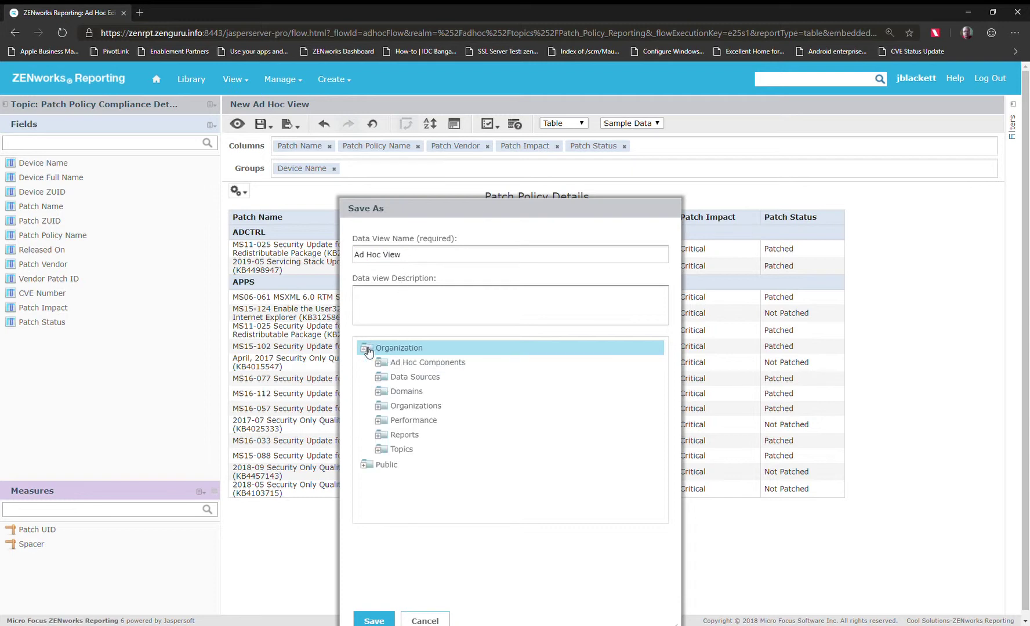
left_click(379, 406)
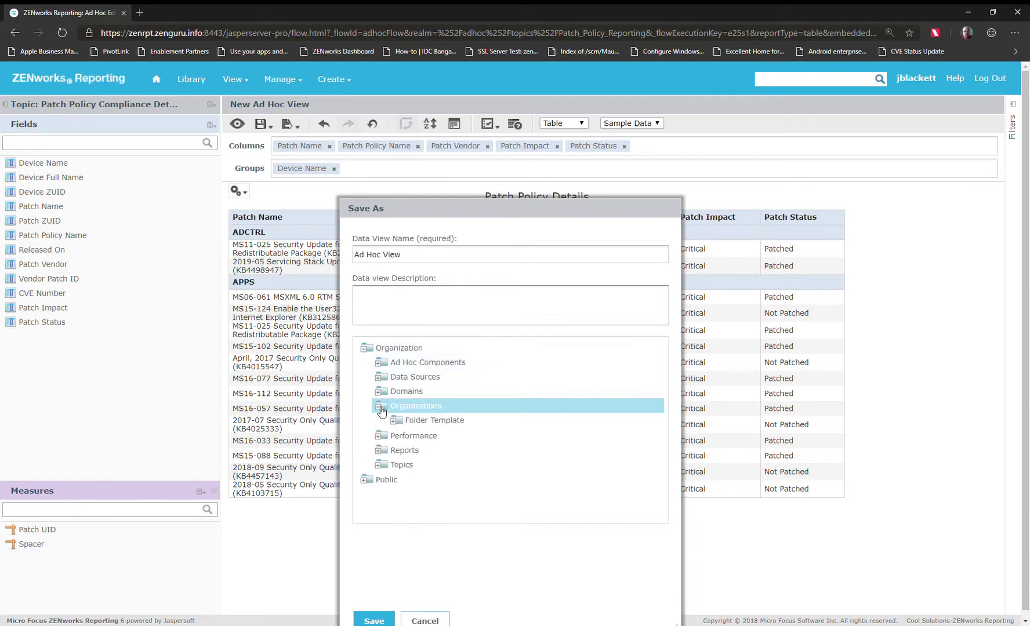
left_click(379, 450)
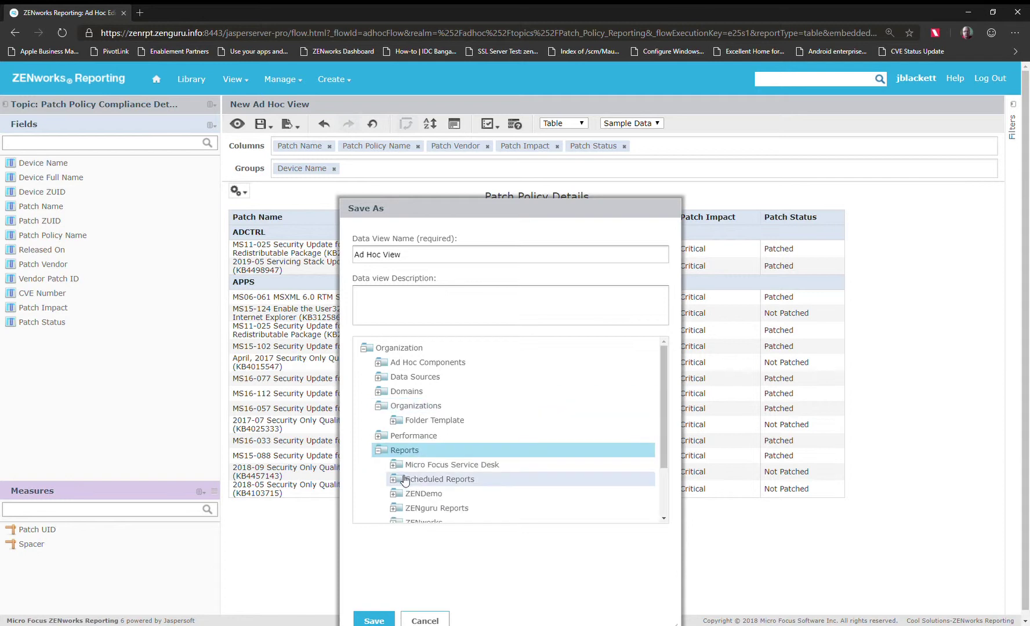
left_click(394, 508)
scroll(460, 396, "down", 3)
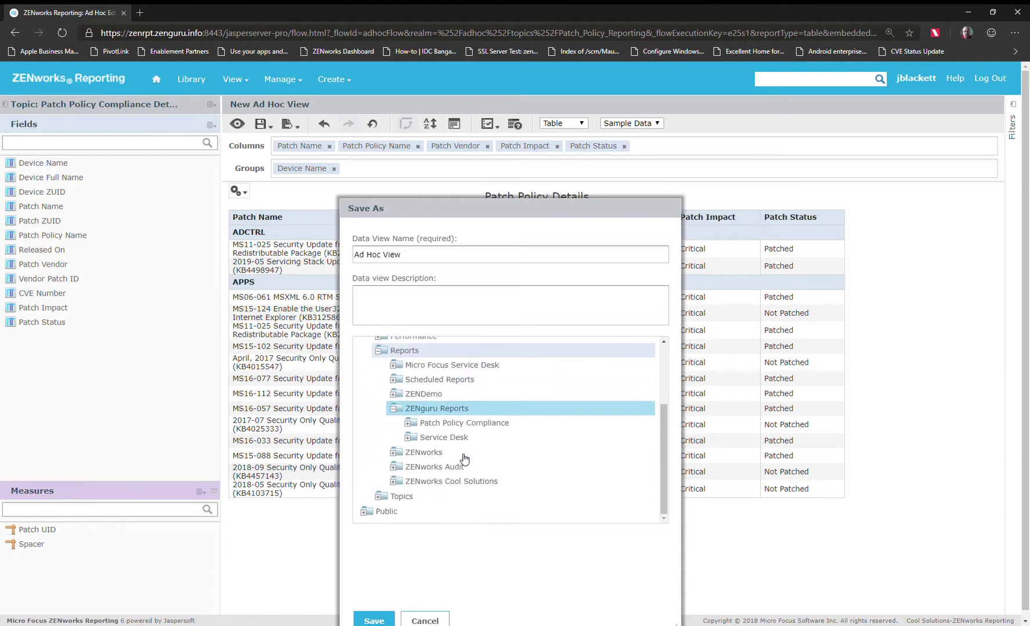
left_click(428, 426)
- Name the data view "Patch Policy Details Report" and save it
left_click_drag(425, 254, 328, 244)
type("Patch Policy")
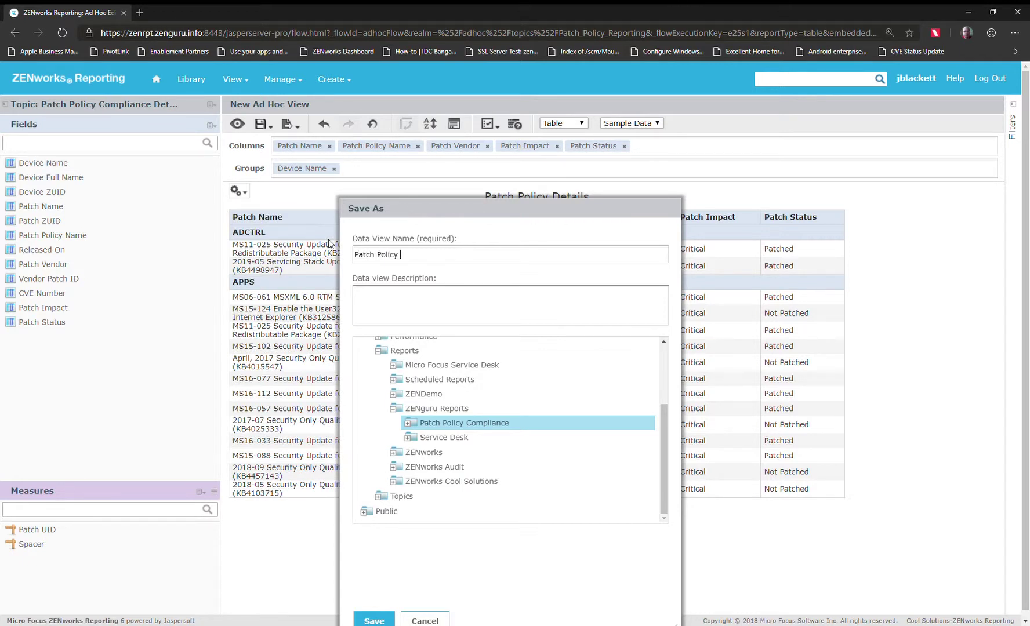
type(" Details Report")
left_click(373, 619)
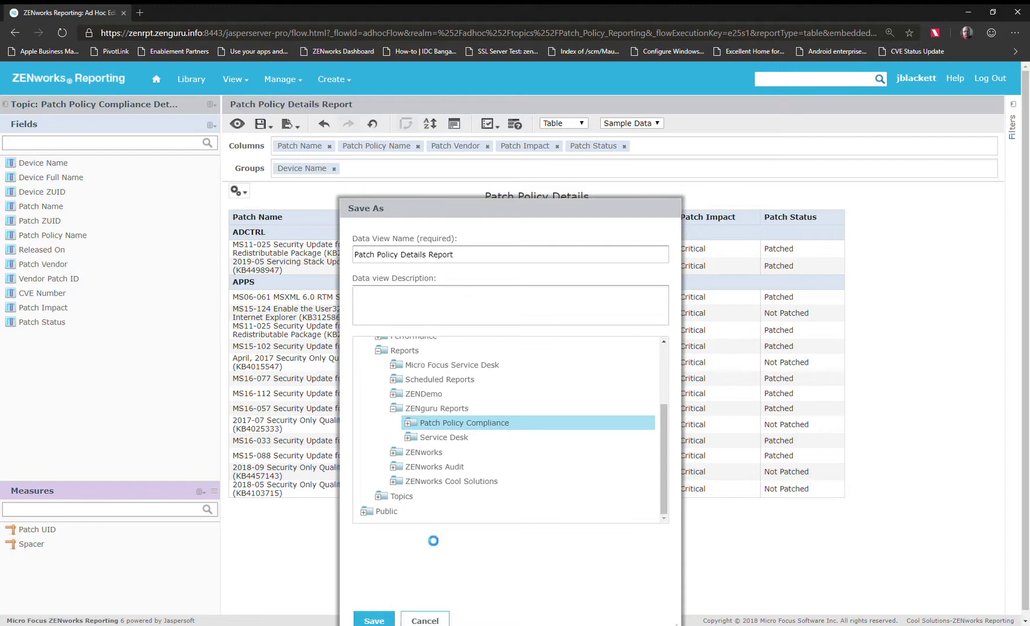